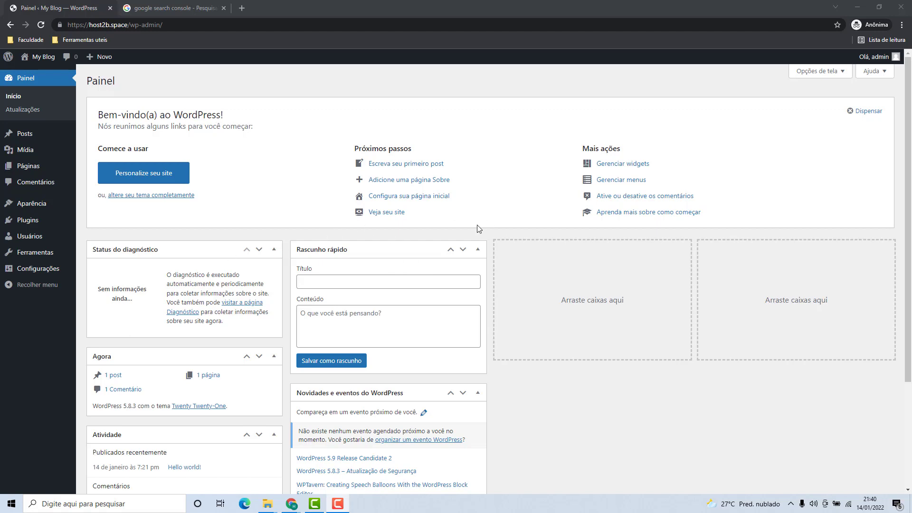
Open Google Search Console from the Google results and start its setup
click(179, 9)
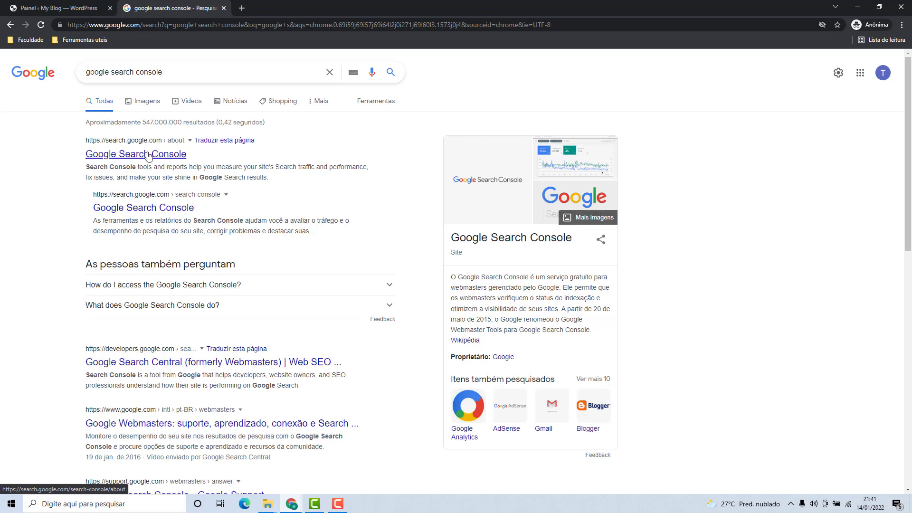
click(128, 155)
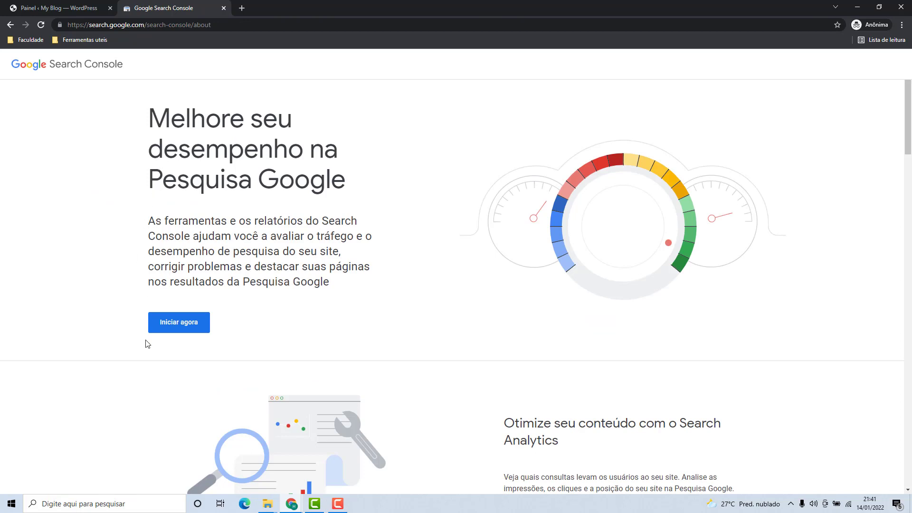
click(180, 323)
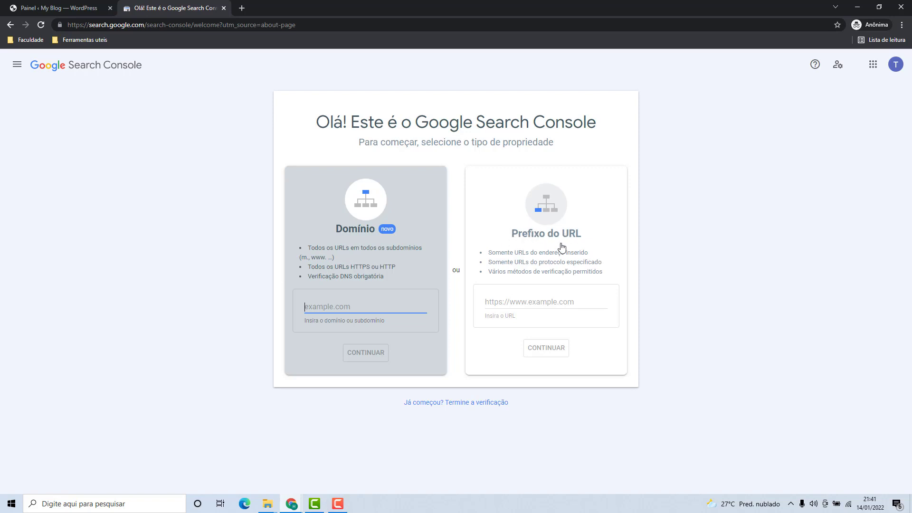
click(519, 304)
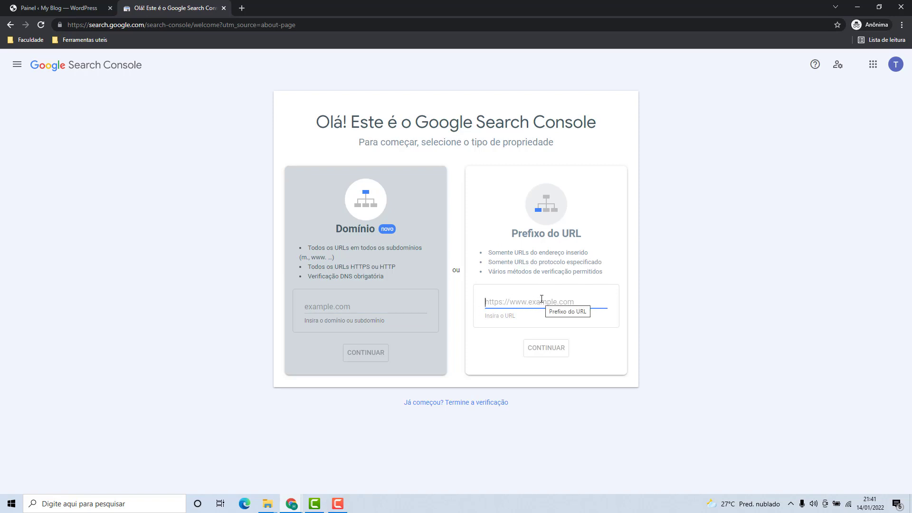
text(http)
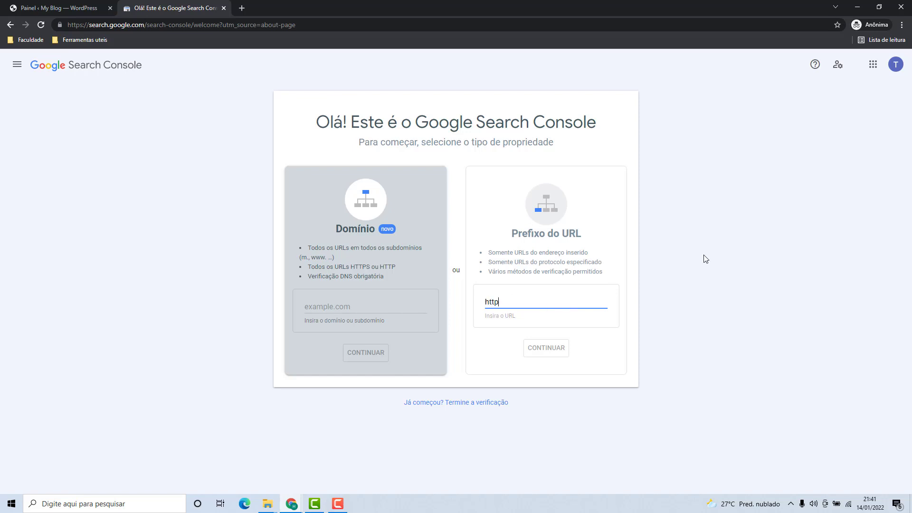
text(://ho)
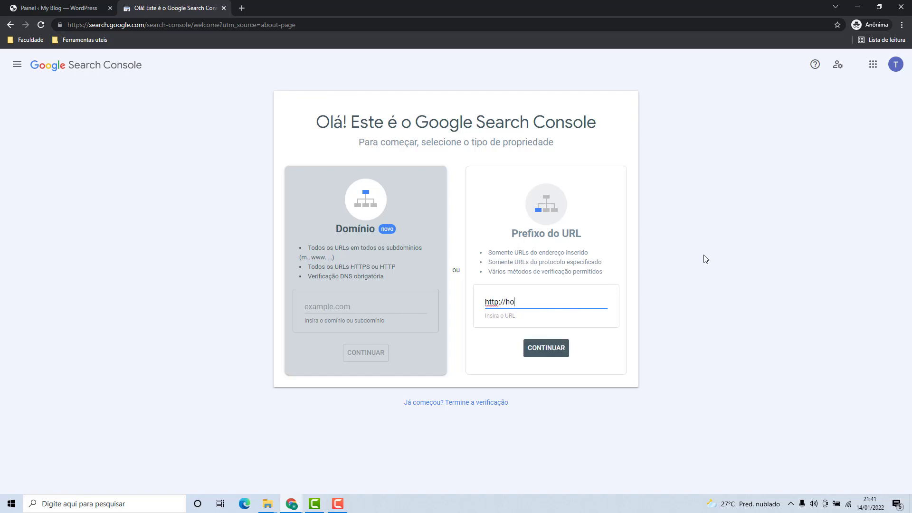
text(st2b.space)
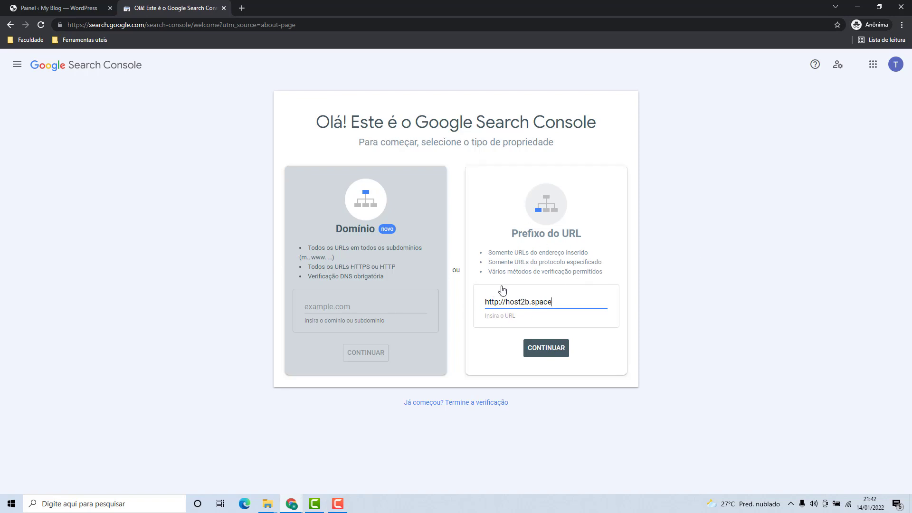
click(546, 351)
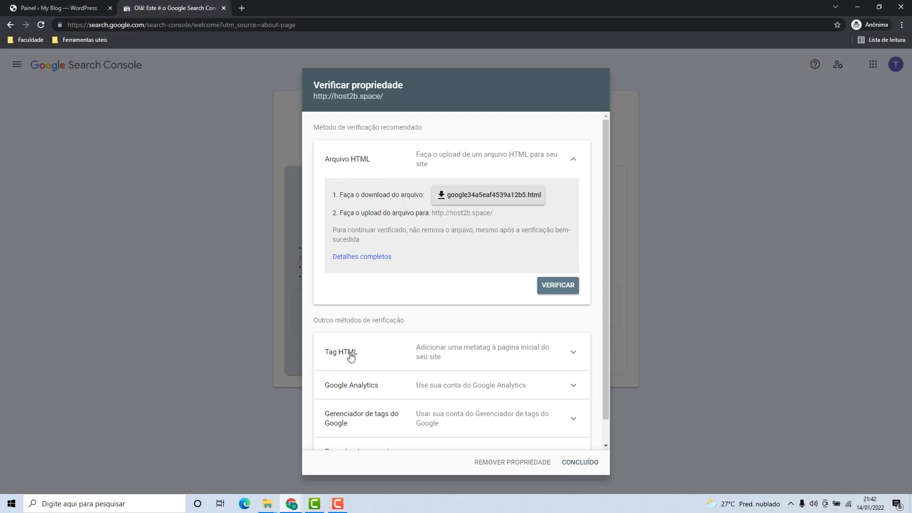
Expand the HTML tag verification method and copy its google-site-verification meta tag
click(454, 349)
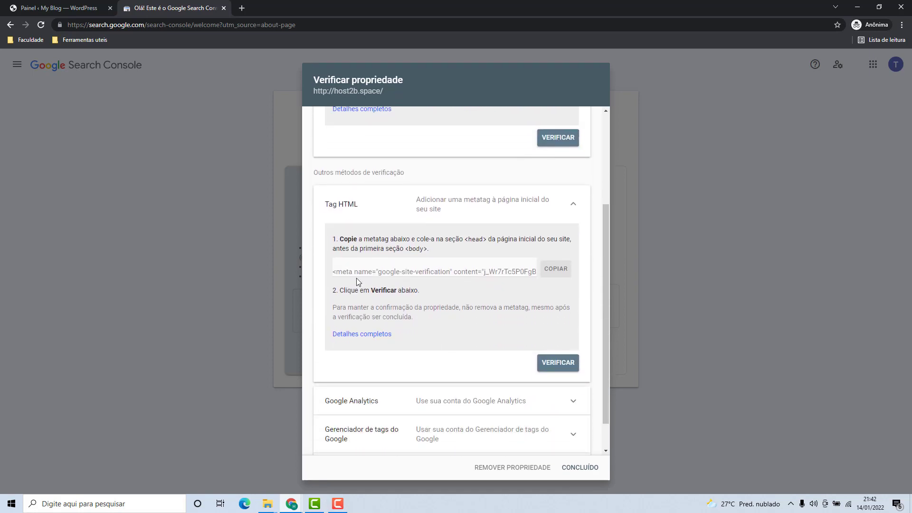
click(336, 271)
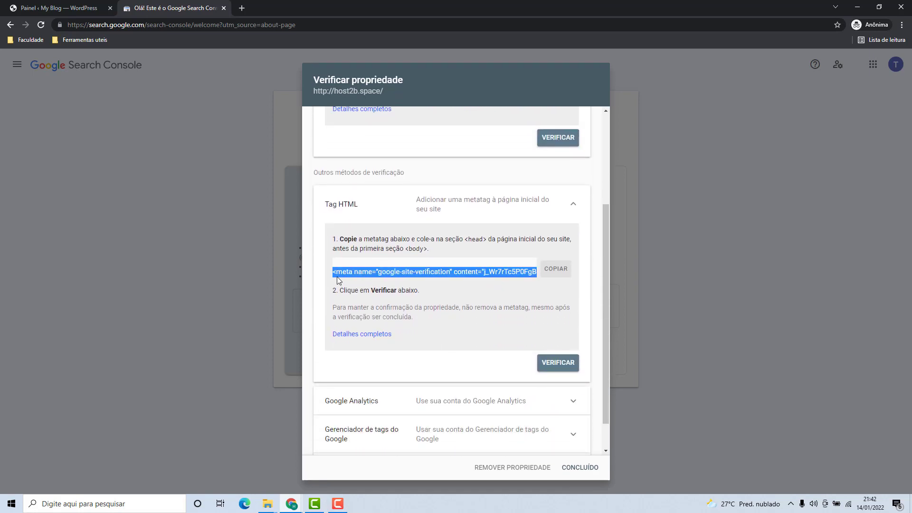
click(350, 273)
click(552, 271)
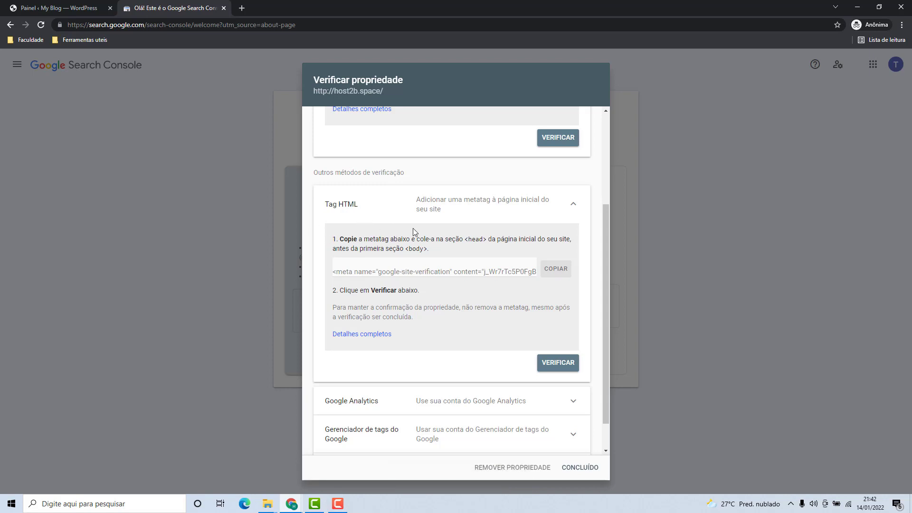
Switch to the WordPress dashboard and open the page for adding new plugins
click(36, 8)
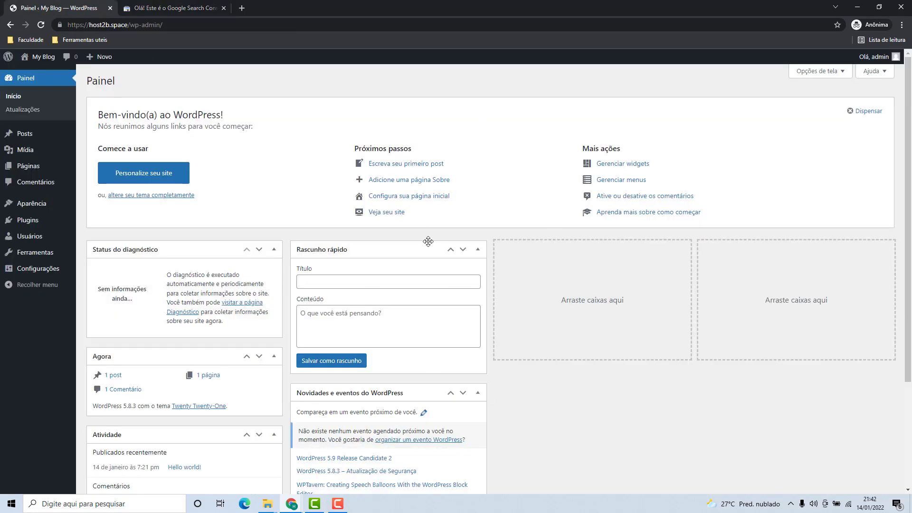
mouse_move(28, 220)
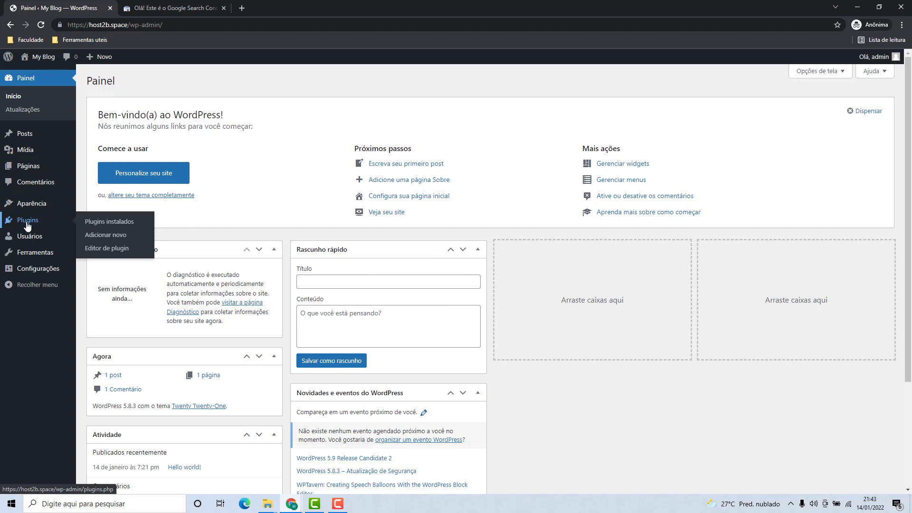
click(27, 223)
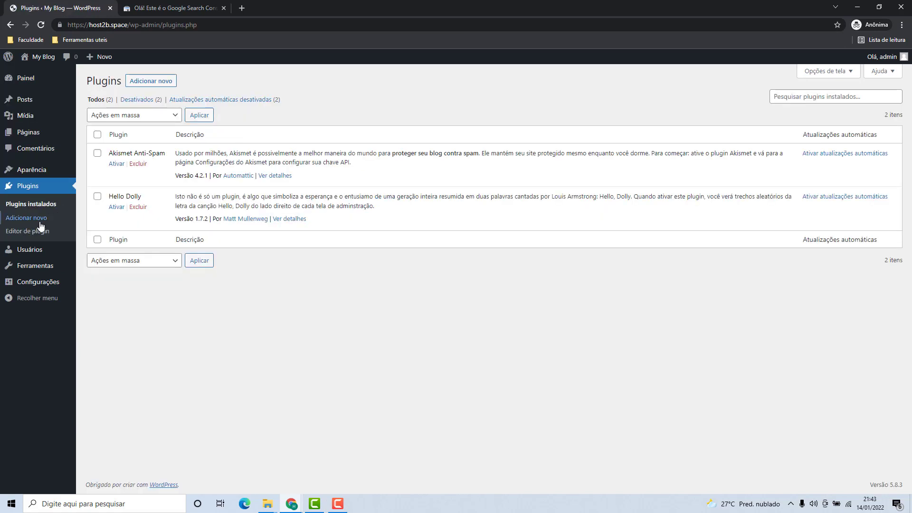
click(153, 86)
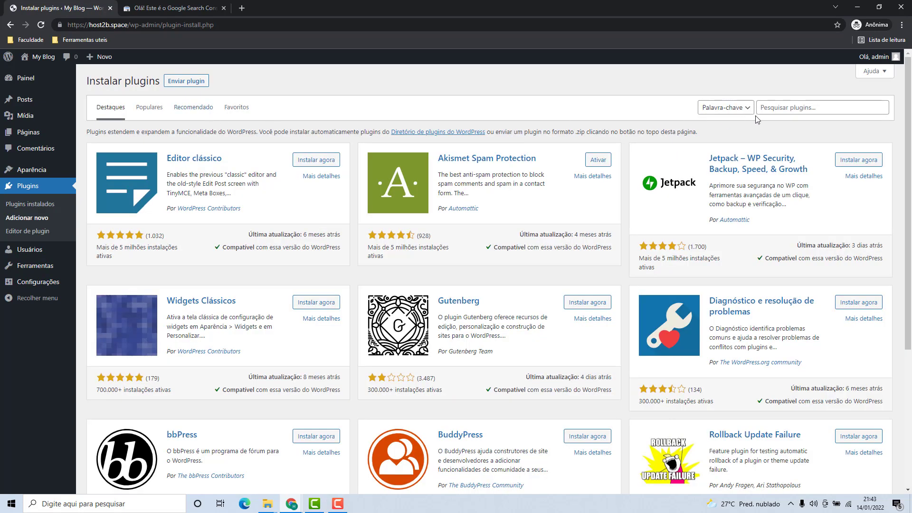
Search the plugin directory for "yoast seo", then install and activate the Yoast SEO plugin
click(772, 112)
text(yoa)
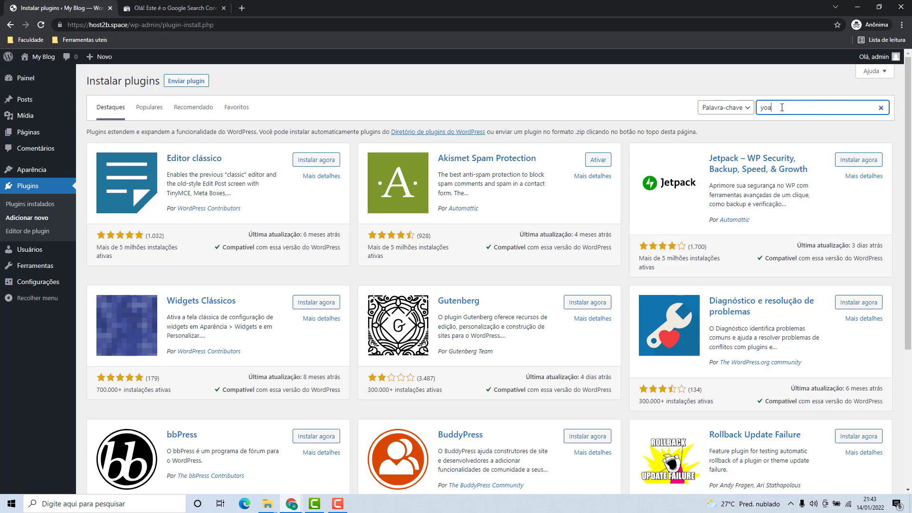
text(st seo)
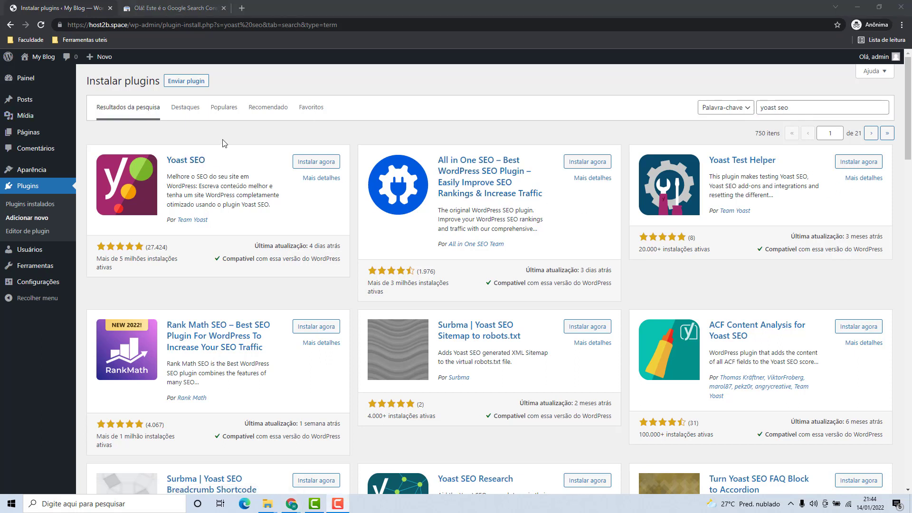
click(318, 163)
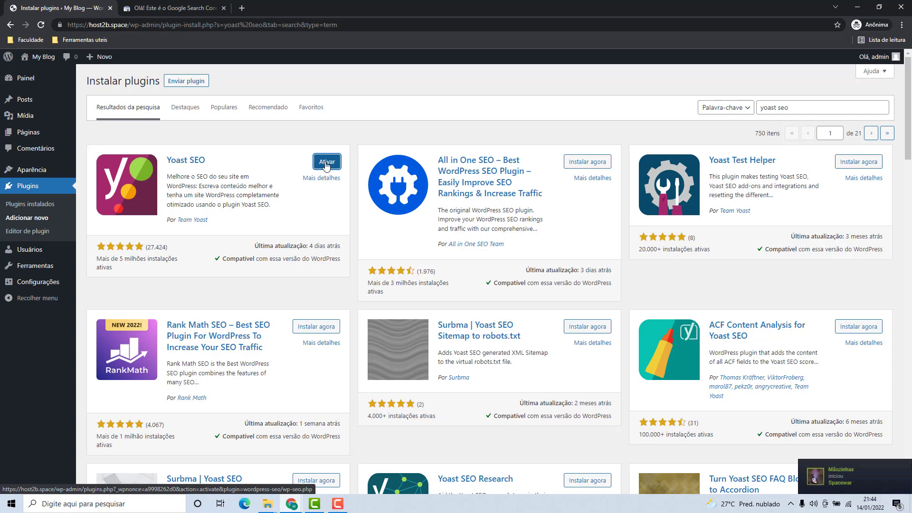
click(326, 162)
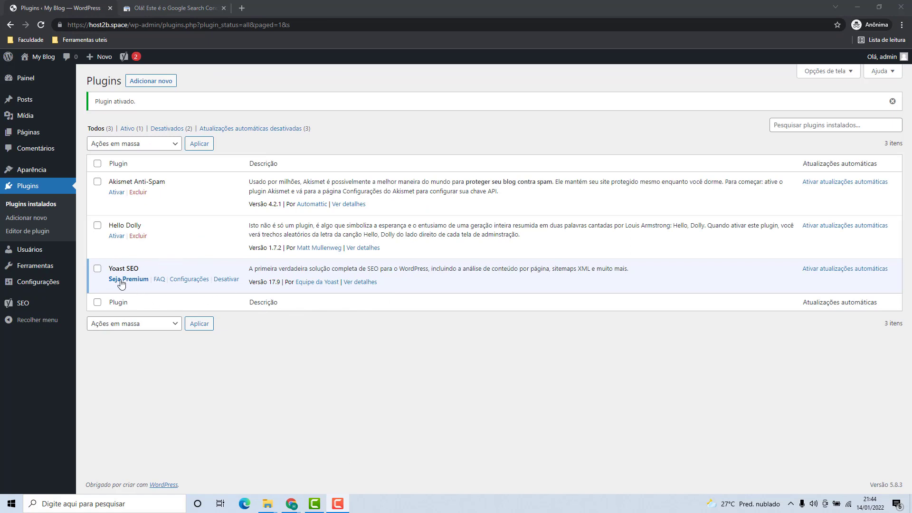
Open the webmaster tools verification settings in Yoast SEO's general configuration
mouse_move(22, 310)
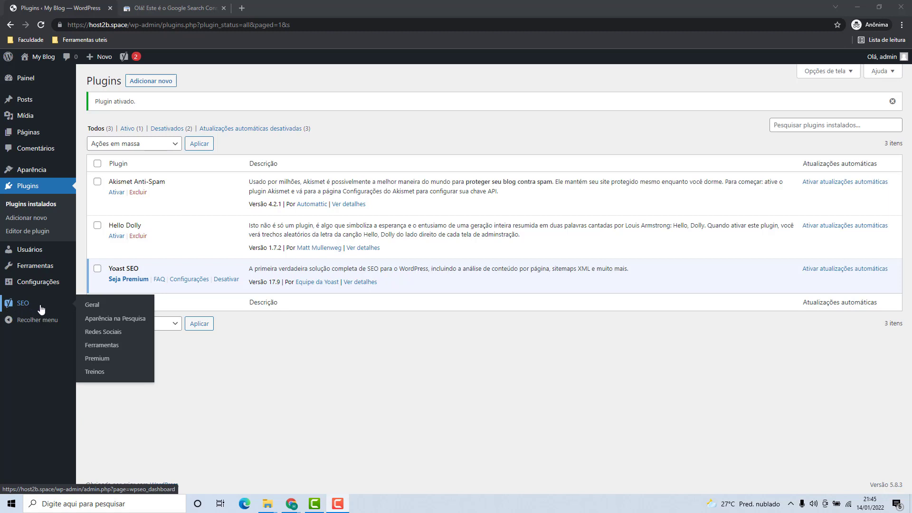
click(94, 311)
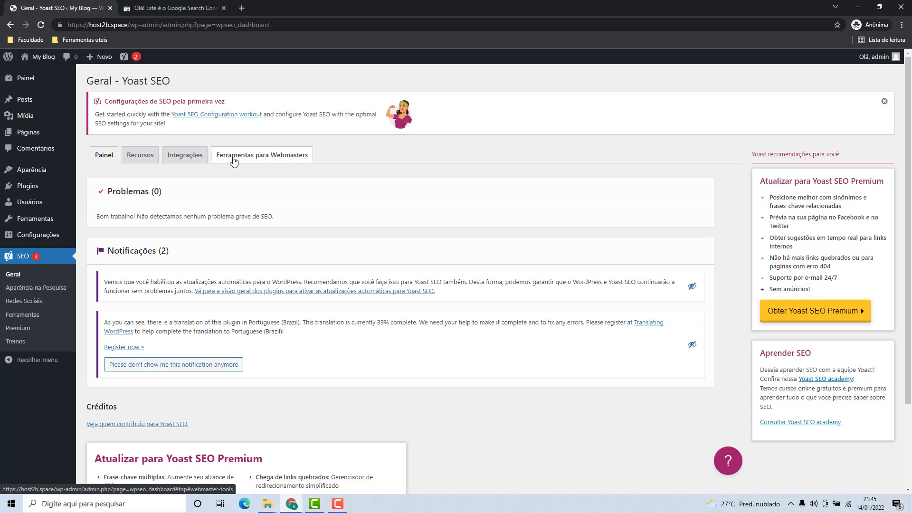
click(265, 158)
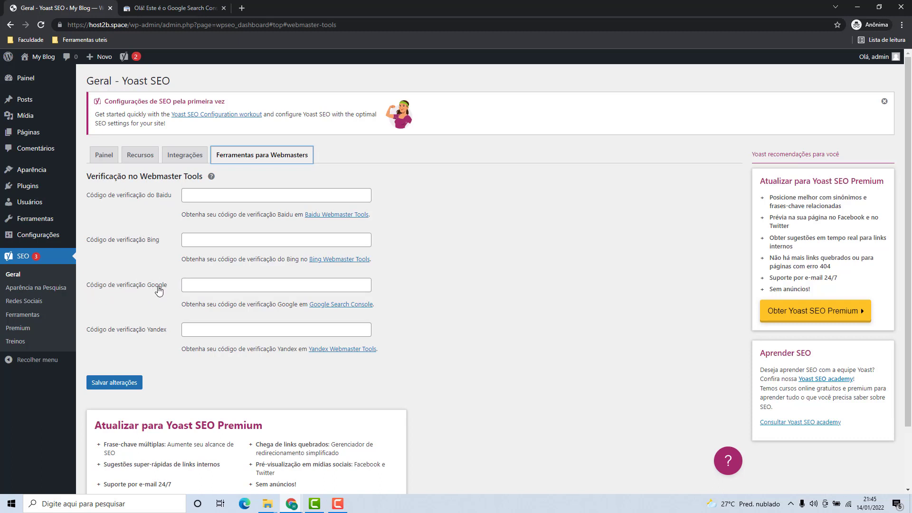
Paste the copied meta tag as the Google verification code and save the changes
click(188, 284)
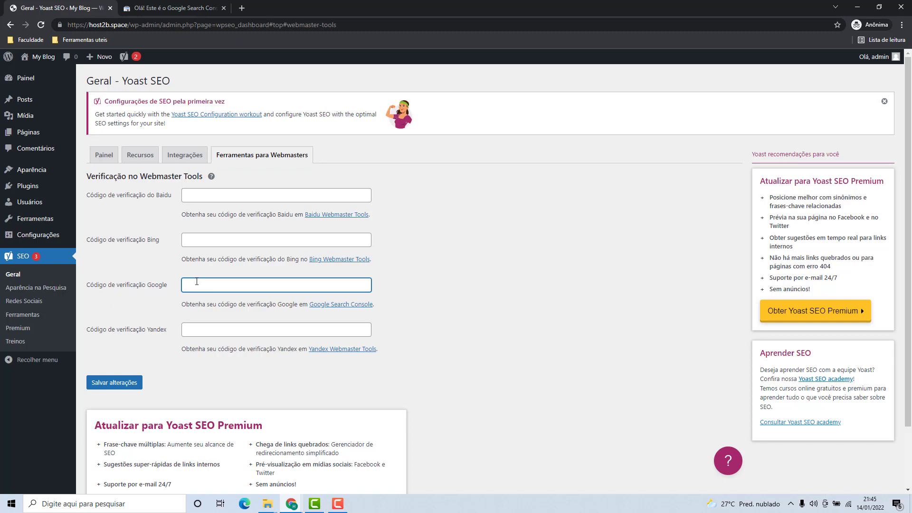
text(<meta name="google-site-verification" content="j_Wr7rTc5P0FgBsQEGnsCbehX5hN5511XYtMAa4bgyA" />)
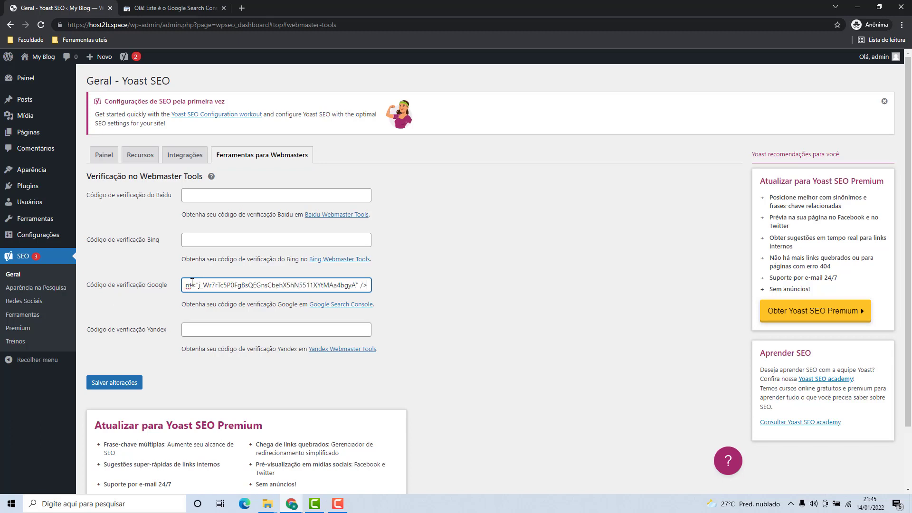
drag(217, 285, 114, 291)
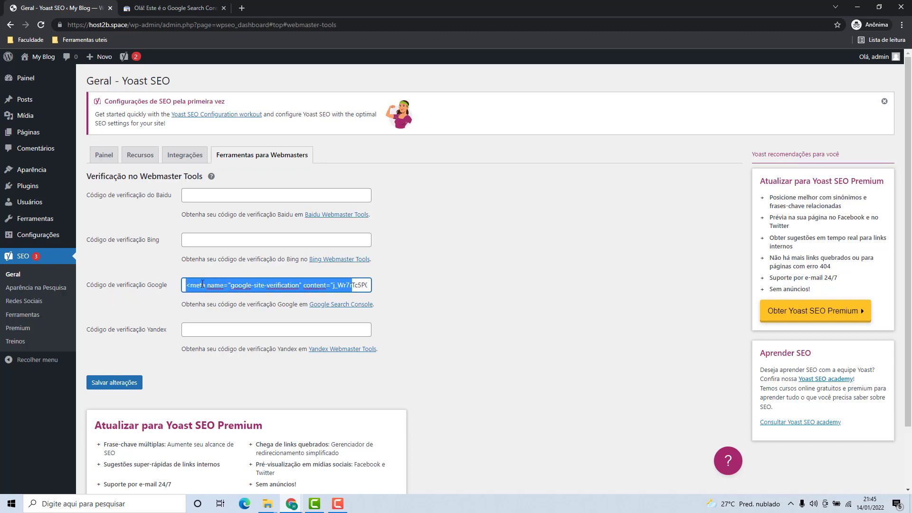
click(197, 284)
drag(185, 284, 142, 291)
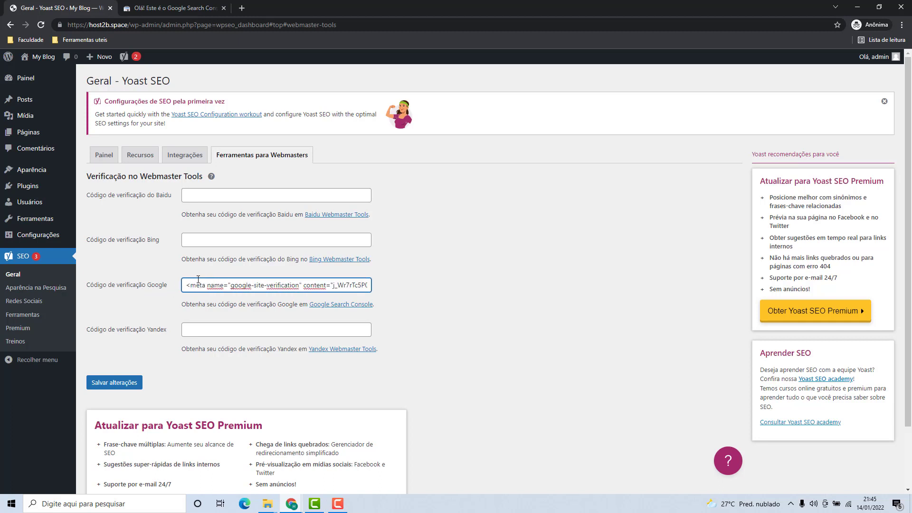
click(114, 388)
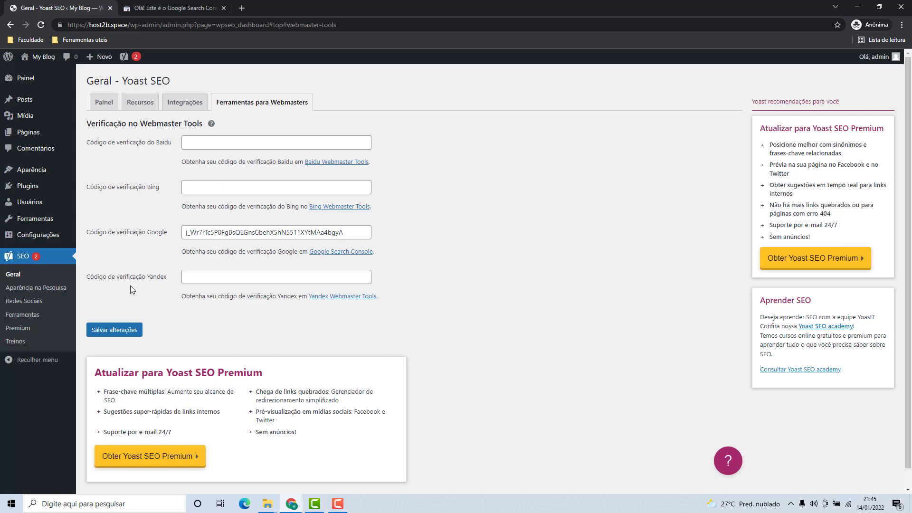
Return to Google Search Console, verify the property with the HTML tag, and look through its overview page
click(176, 13)
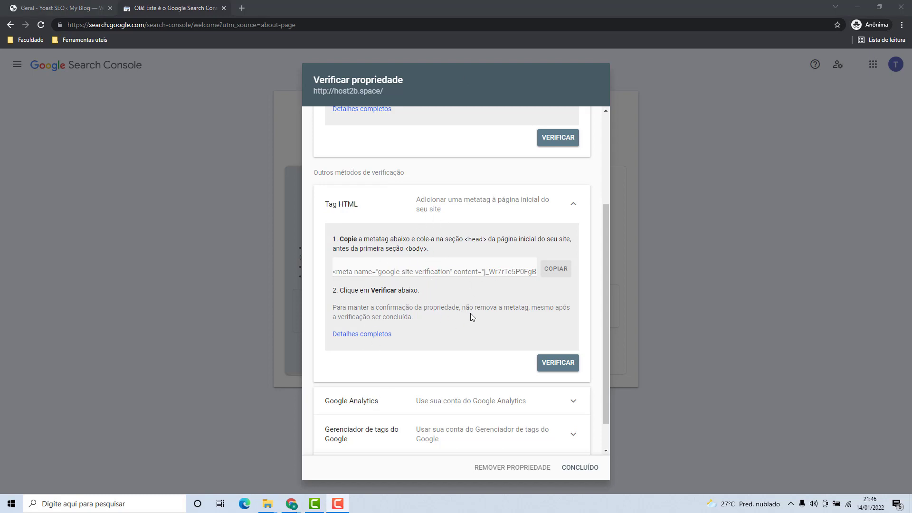
click(553, 367)
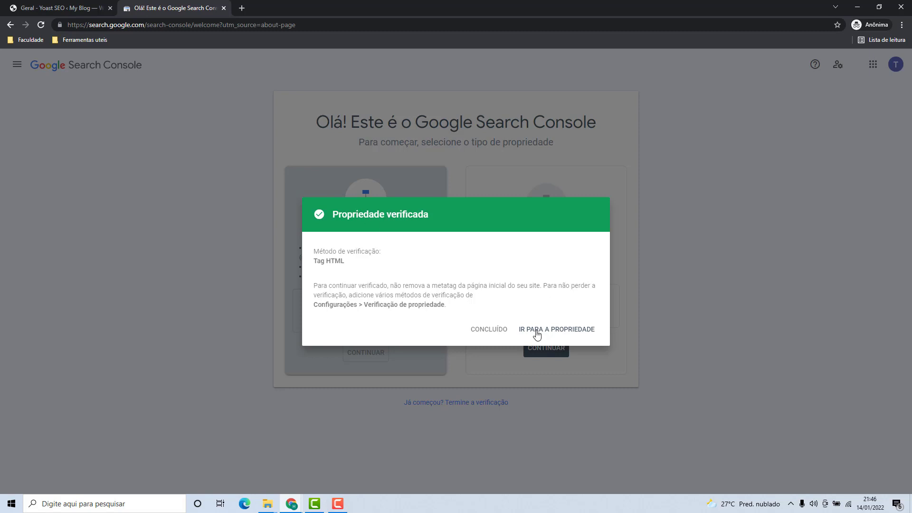
click(553, 330)
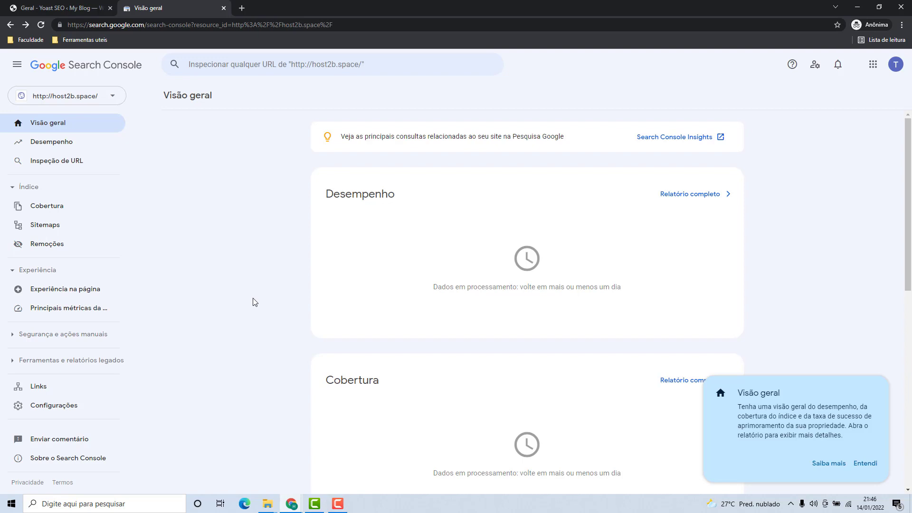
scroll(356, 266, down, 4)
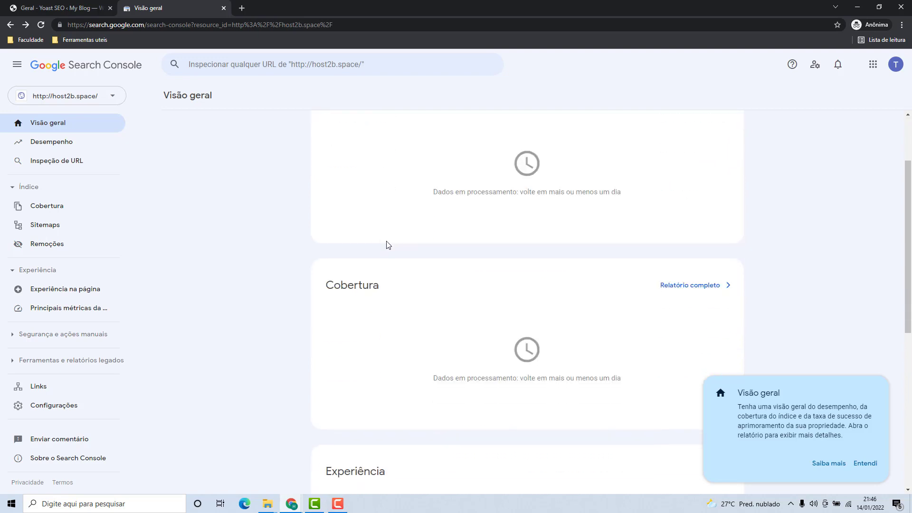
scroll(471, 336, down, 5)
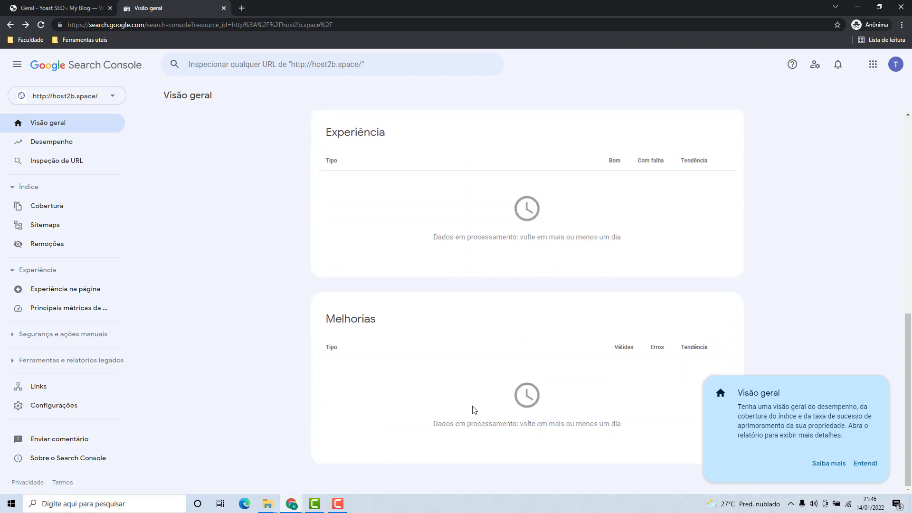
scroll(475, 409, up, 5)
scroll(424, 394, up, 4)
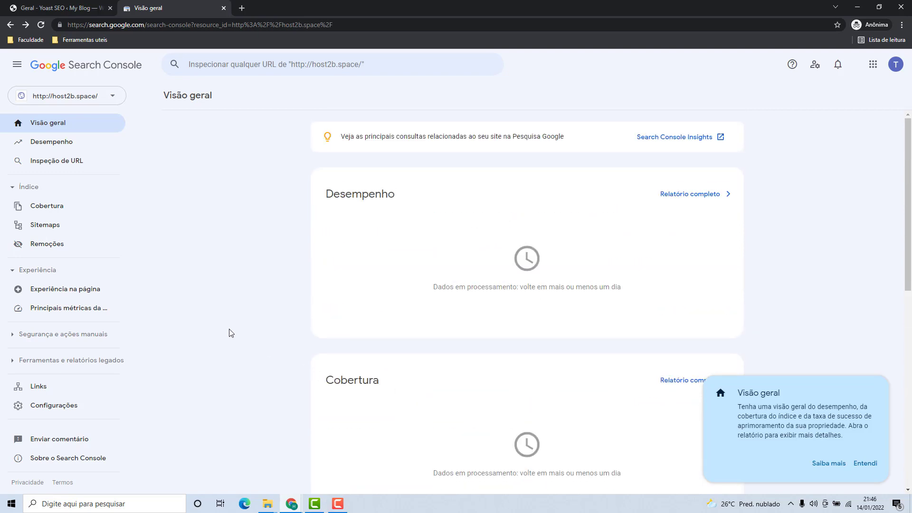